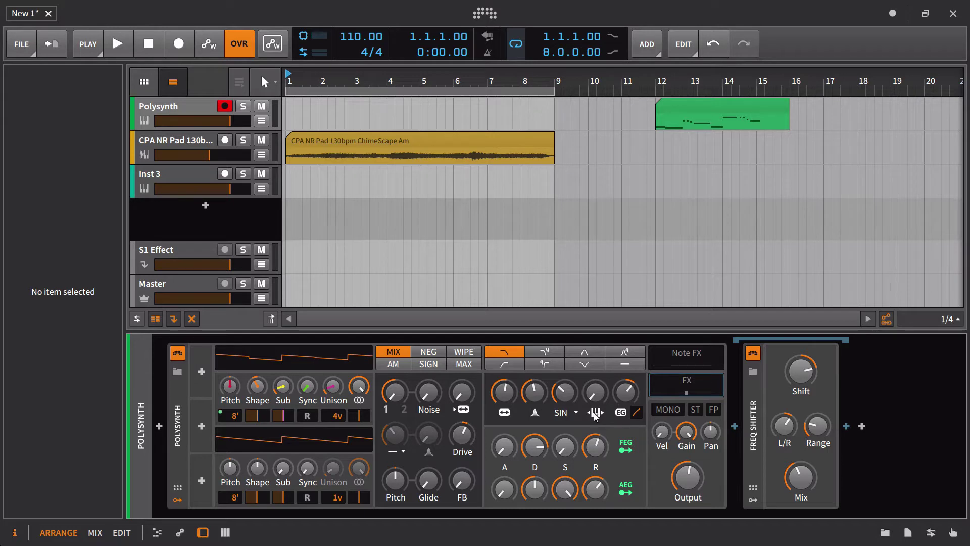
# - Try raising the Polysynth's Filter Keytracking knob from its current 0% toward 100%
pyautogui.click(596, 395)
pyautogui.moveTo(602, 398); pyautogui.dragTo(597, 399)
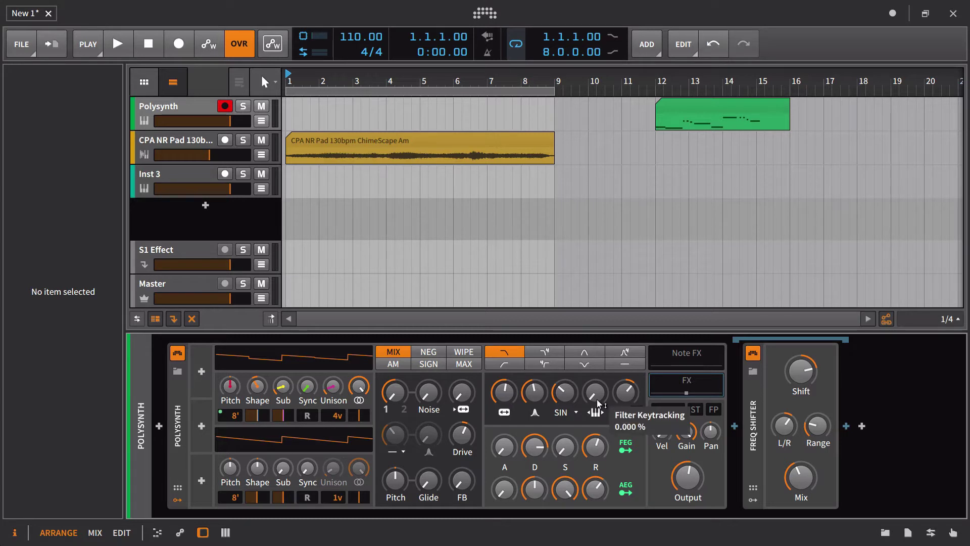
pyautogui.moveTo(507, 394)
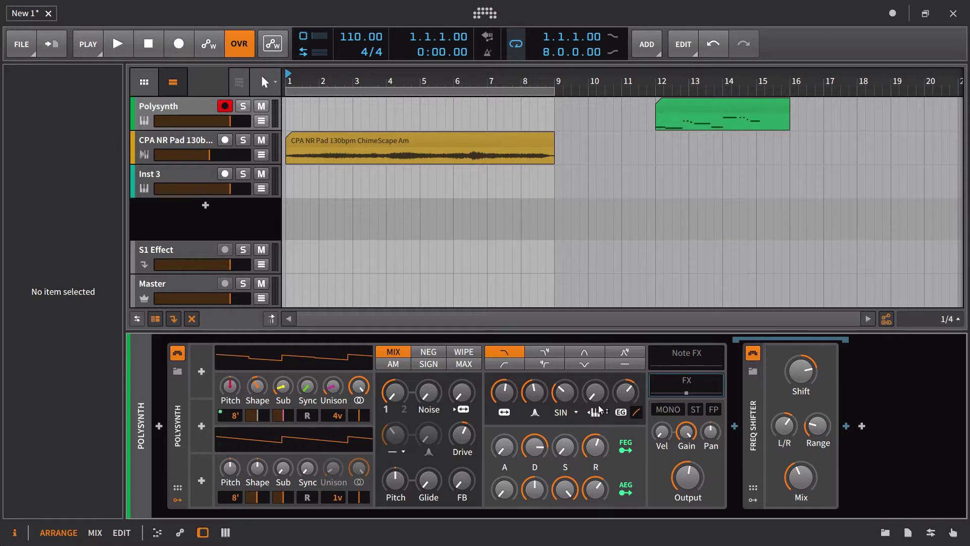
pyautogui.moveTo(600, 409)
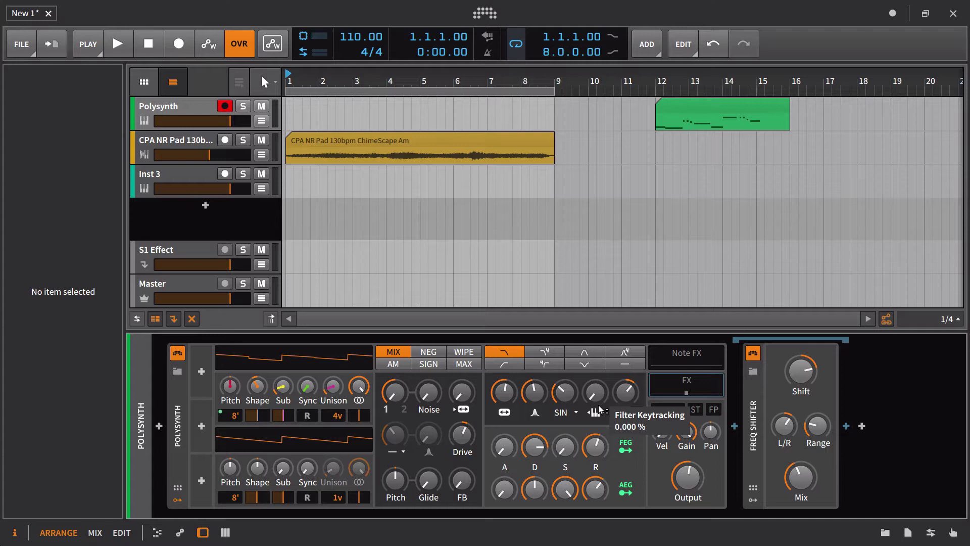
pyautogui.moveTo(600, 410); pyautogui.dragTo(599, 384)
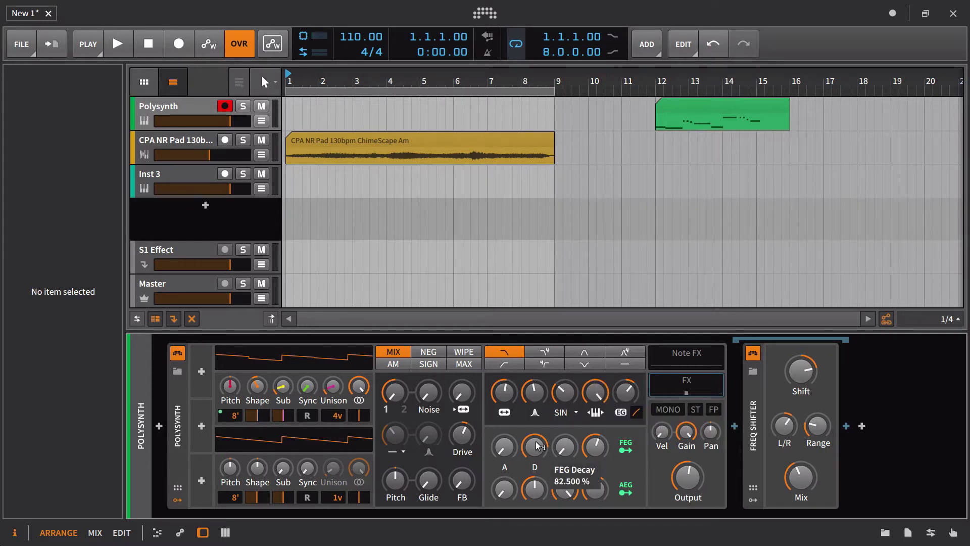
pyautogui.moveTo(523, 502)
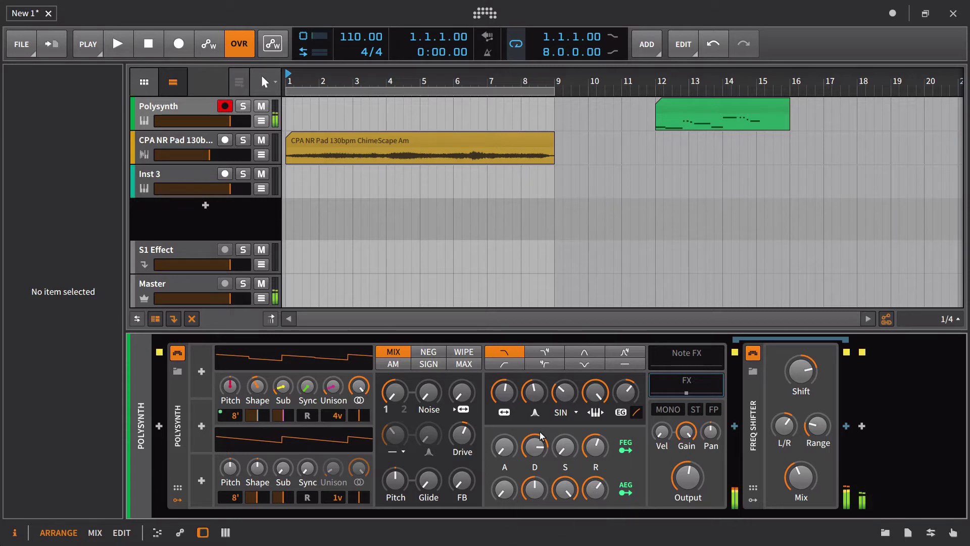
pyautogui.moveTo(602, 392)
pyautogui.mouseDown()
pyautogui.moveTo(602, 419)
pyautogui.moveTo(604, 374)
pyautogui.mouseUp()
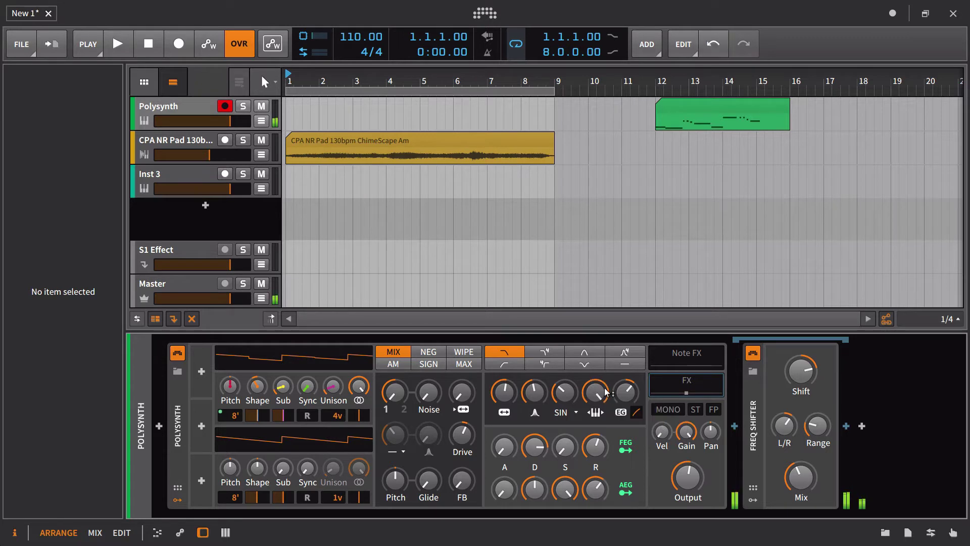
pyautogui.moveTo(606, 391)
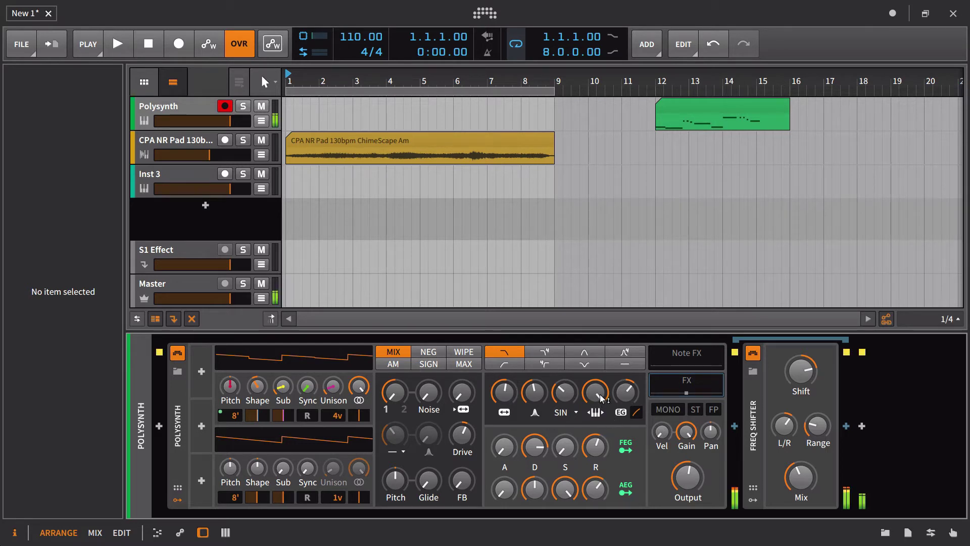
pyautogui.doubleClick(601, 398)
pyautogui.doubleClick(599, 395)
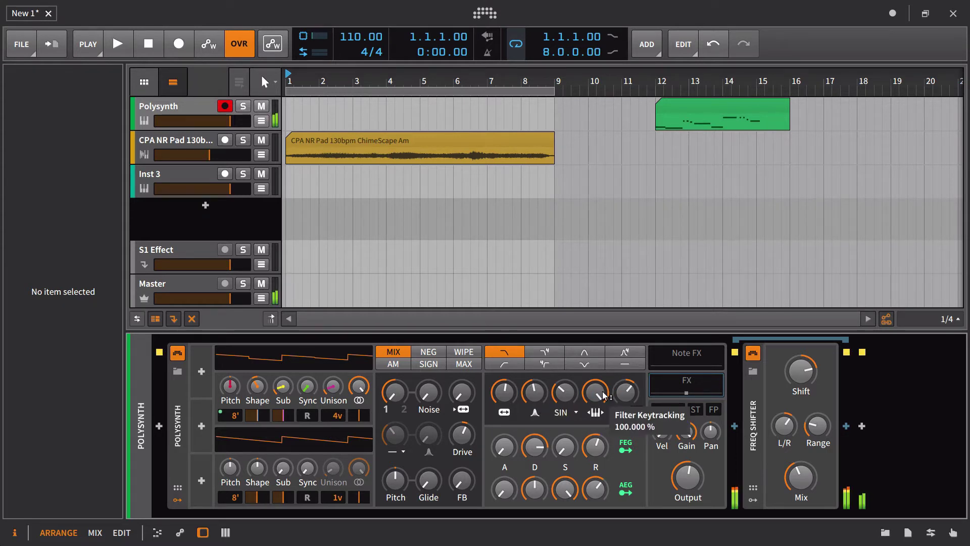
pyautogui.moveTo(602, 391); pyautogui.dragTo(603, 424)
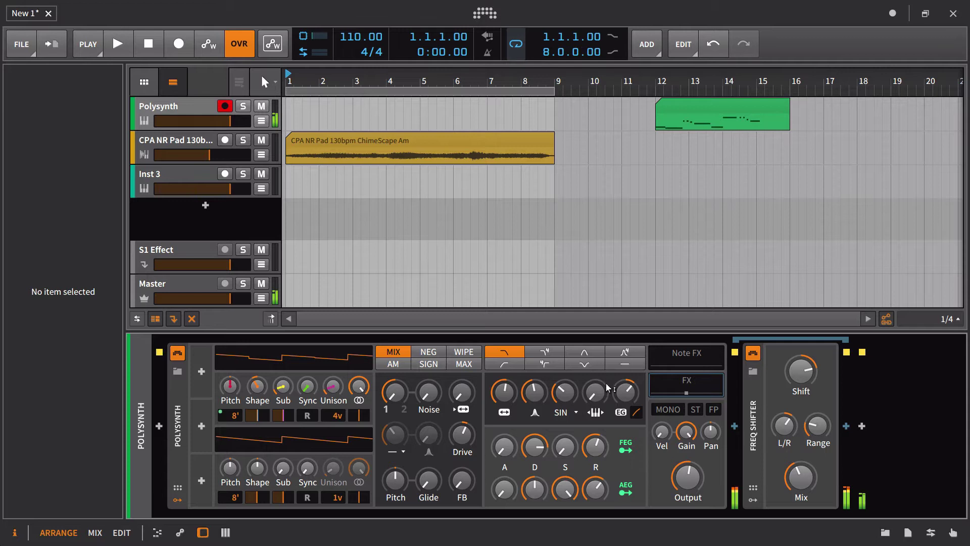
pyautogui.doubleClick(596, 399)
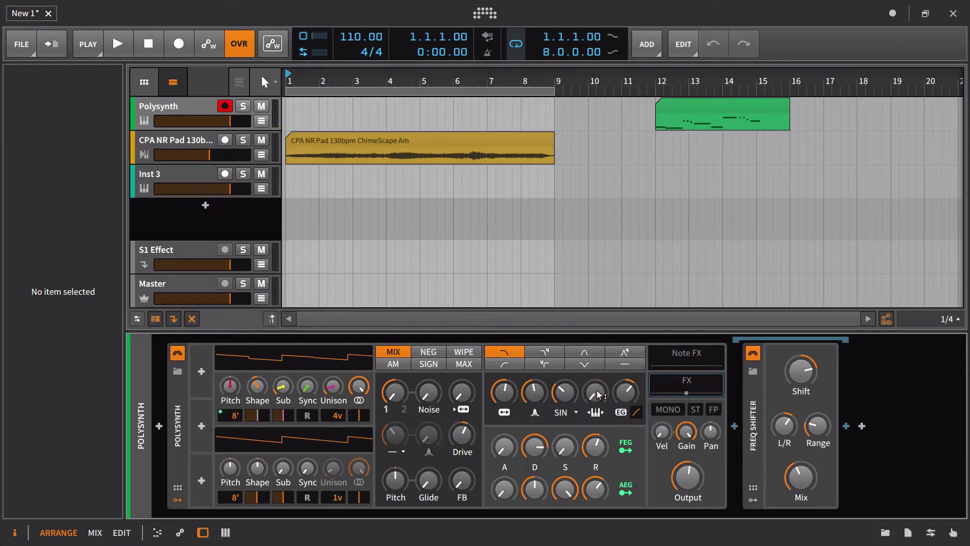
# - Reset Filter Keytracking to 0%, then insert a Keytrack modulator found by searching 'key'
pyautogui.doubleClick(595, 392)
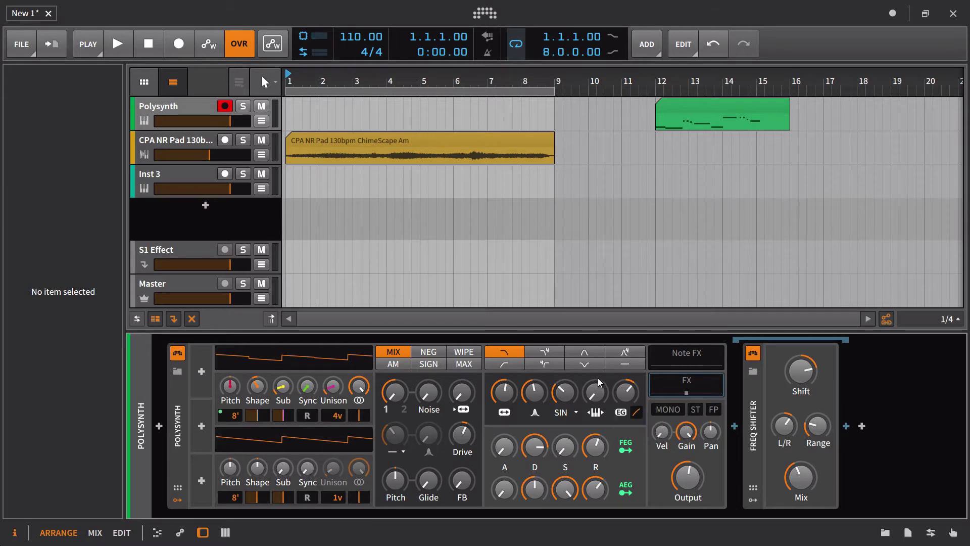
pyautogui.click(202, 371)
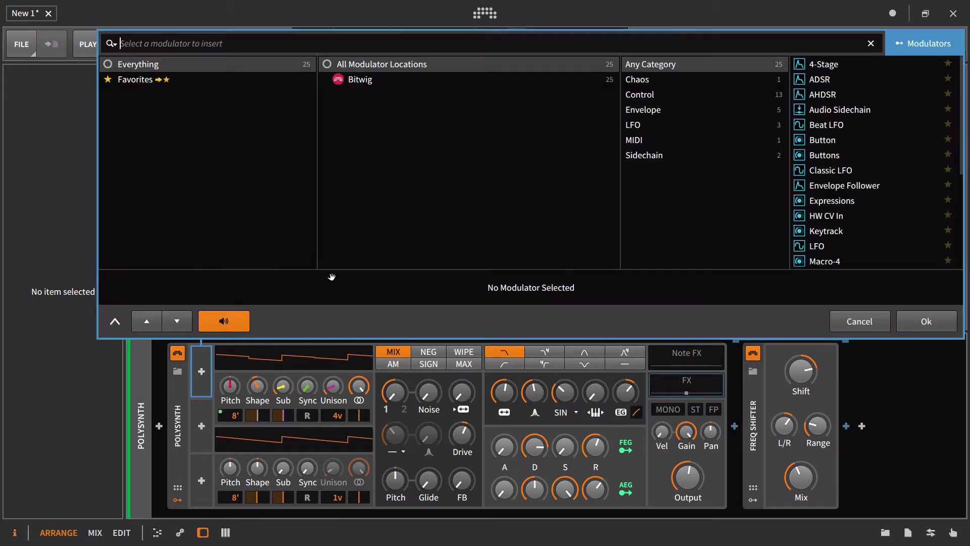
pyautogui.write('key')
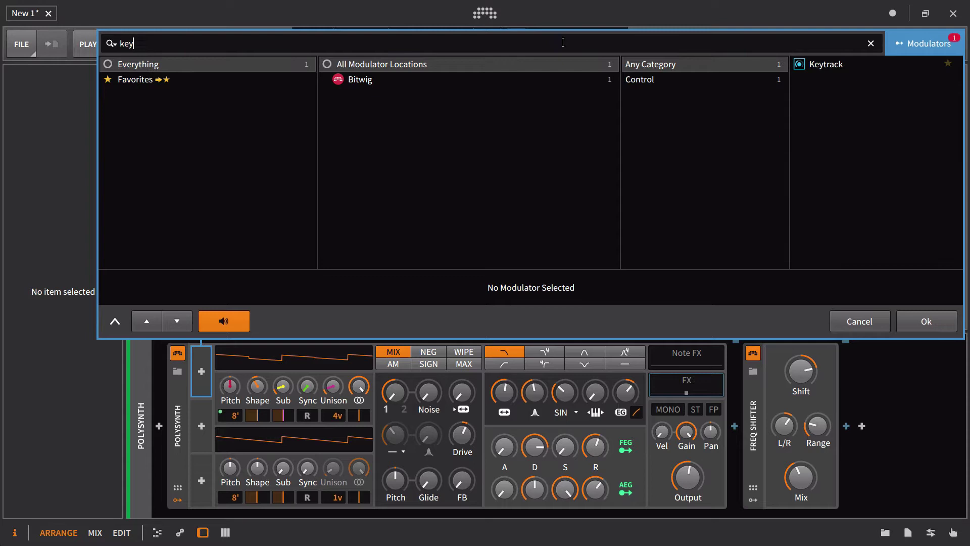
pyautogui.click(820, 65)
pyautogui.click(930, 320)
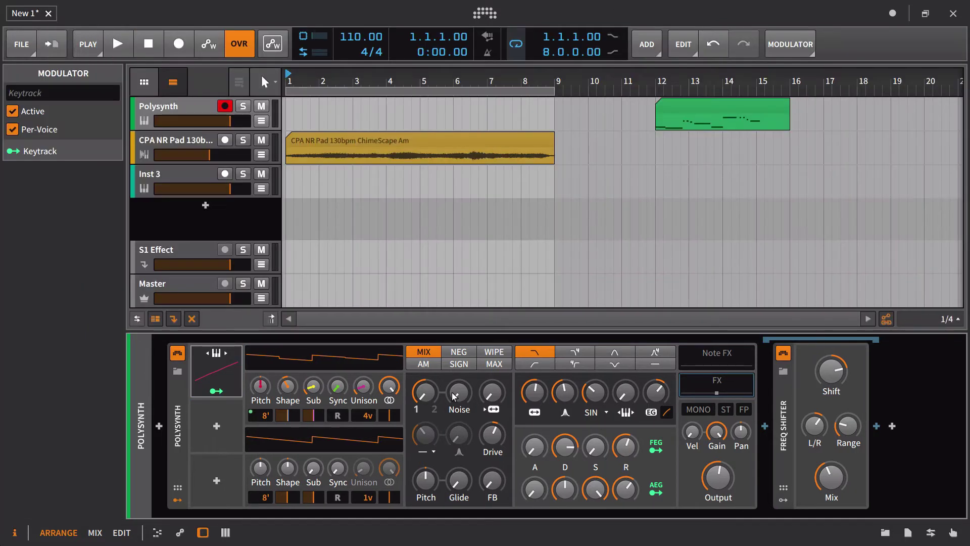
pyautogui.click(227, 362)
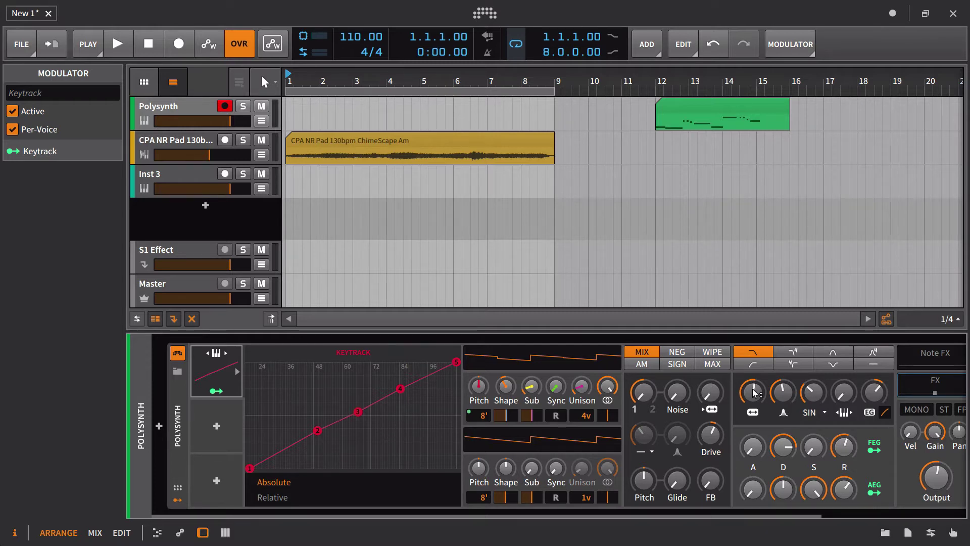
# - Map the Keytrack modulator onto the Polysynth's Filter Frequency with an amount of 49.33
pyautogui.moveTo(753, 393)
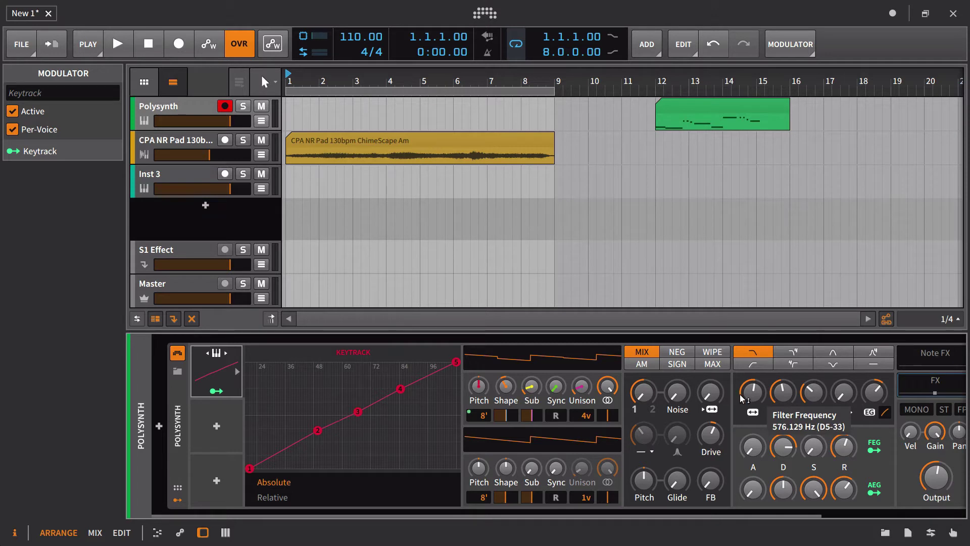
pyautogui.click(216, 391)
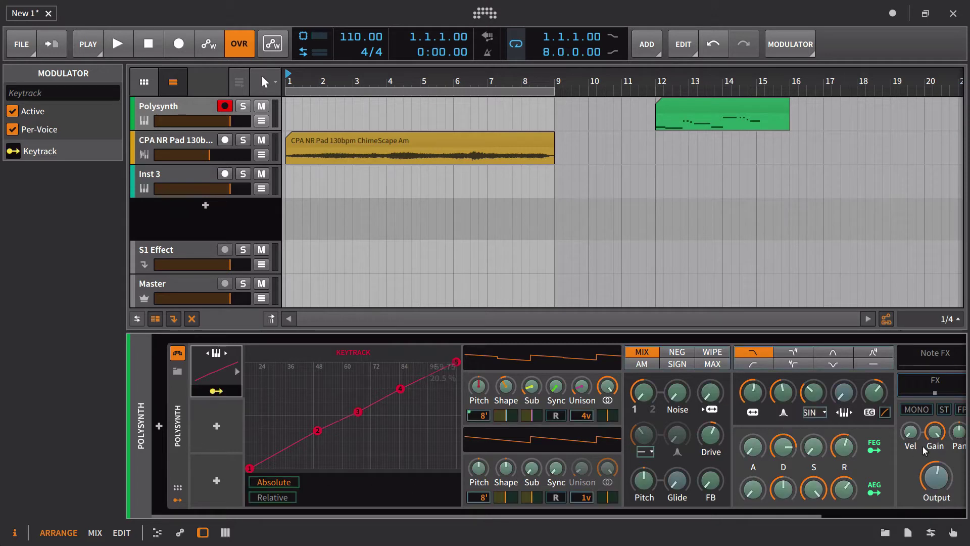
pyautogui.moveTo(753, 392); pyautogui.dragTo(753, 371)
pyautogui.click(220, 387)
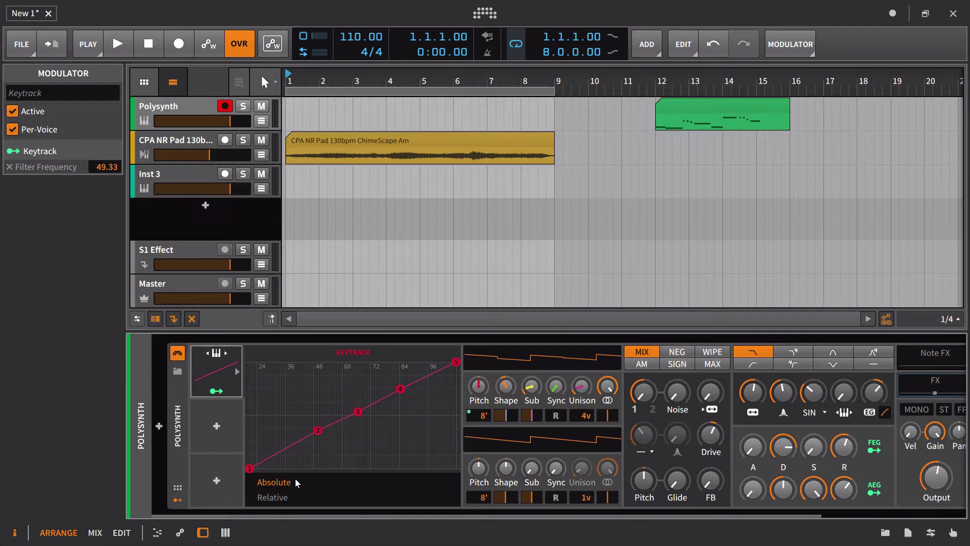
# - Drag the Keytrack curve points to flatten the low notes and steepen the upper rise
pyautogui.moveTo(249, 469); pyautogui.dragTo(237, 405)
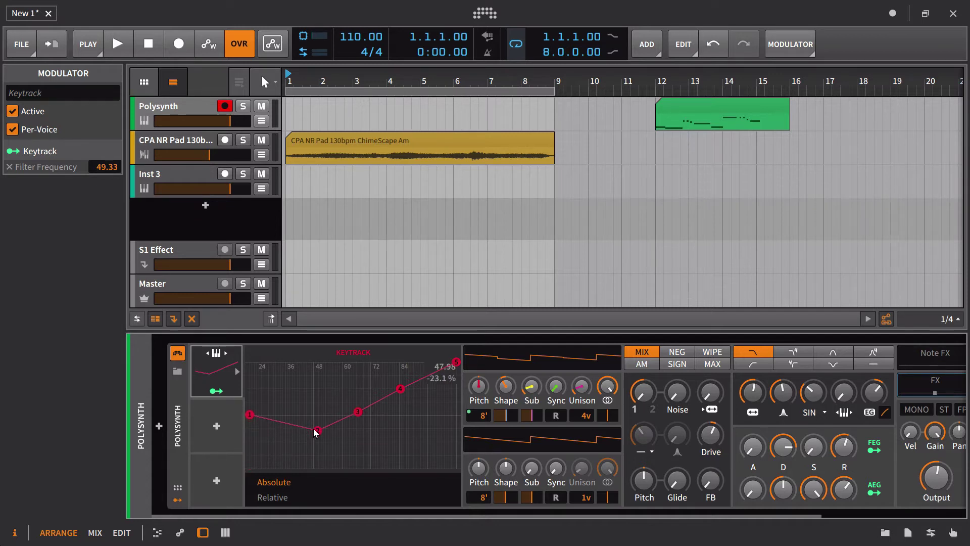
pyautogui.moveTo(318, 430); pyautogui.dragTo(359, 400)
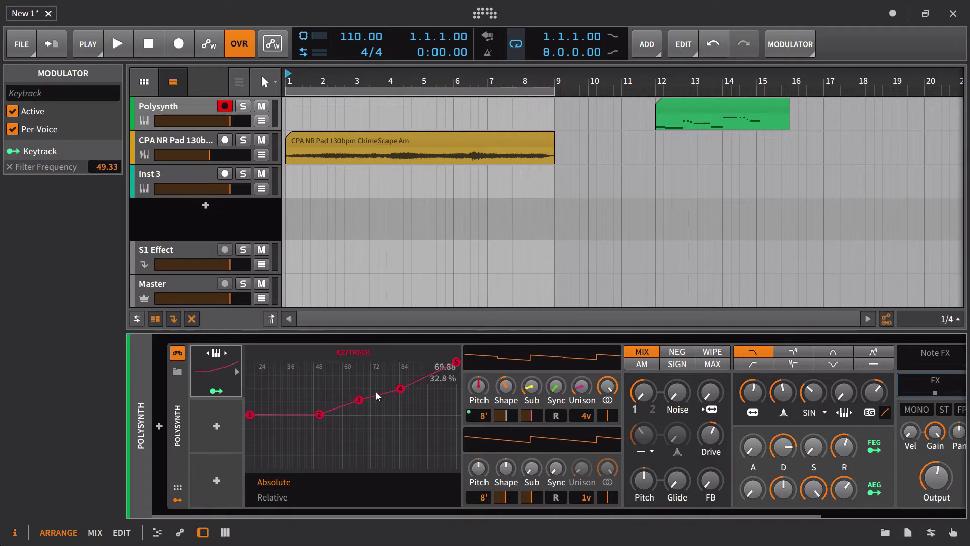
pyautogui.moveTo(403, 378); pyautogui.dragTo(403, 377)
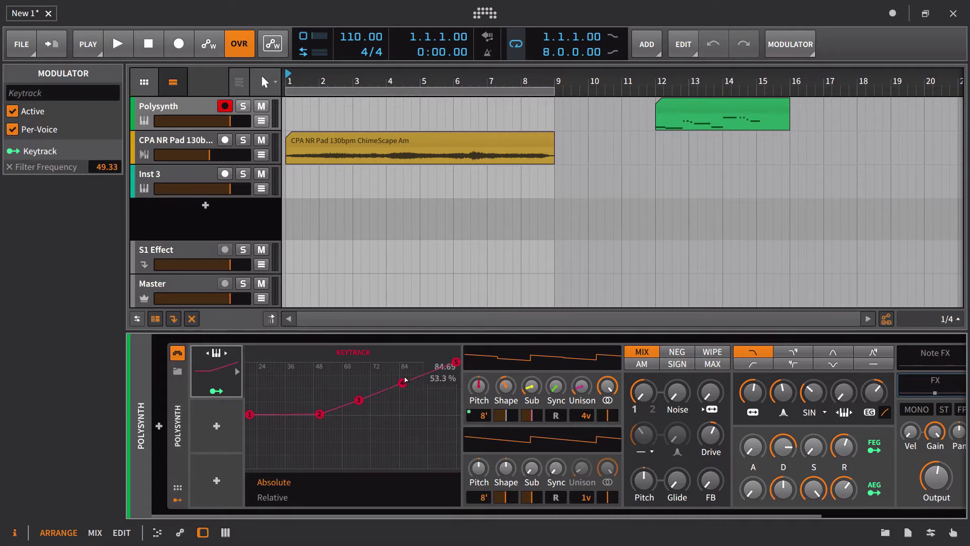
pyautogui.moveTo(358, 399)
pyautogui.mouseDown()
pyautogui.moveTo(365, 395)
pyautogui.moveTo(333, 409)
pyautogui.moveTo(351, 414)
pyautogui.mouseUp()
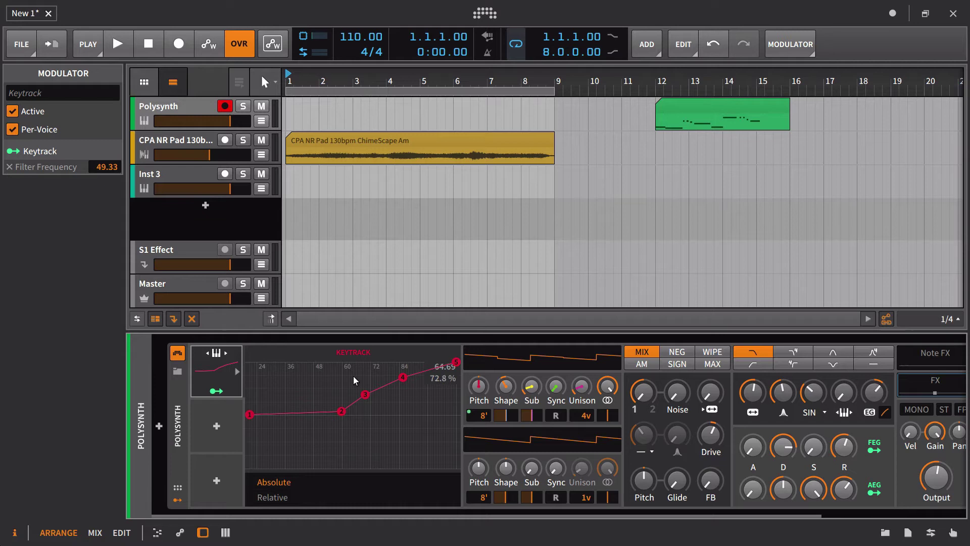
pyautogui.moveTo(369, 397); pyautogui.dragTo(402, 409)
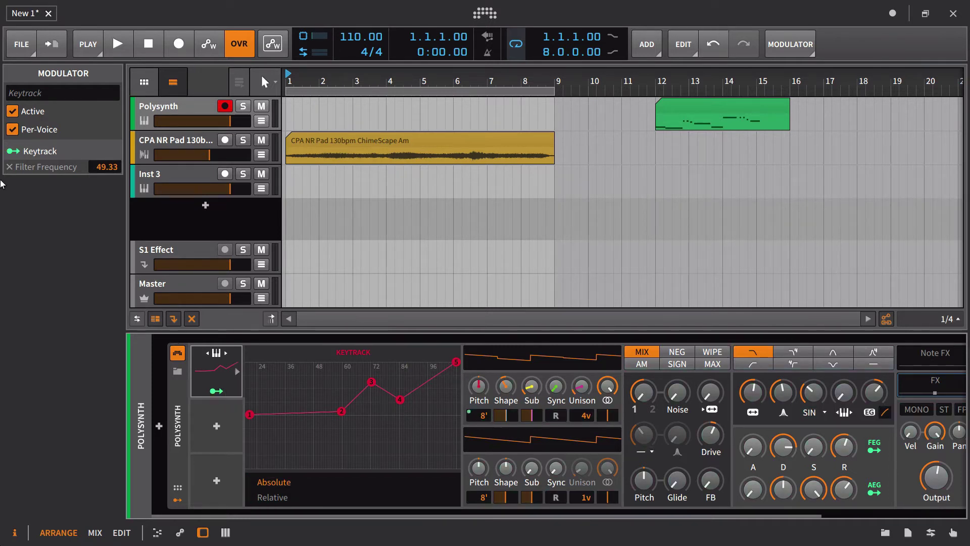
# - Delete the Filter Frequency routing and map Keytrack to OSC1 Sync at 43.40
pyautogui.click(9, 167)
pyautogui.click(215, 391)
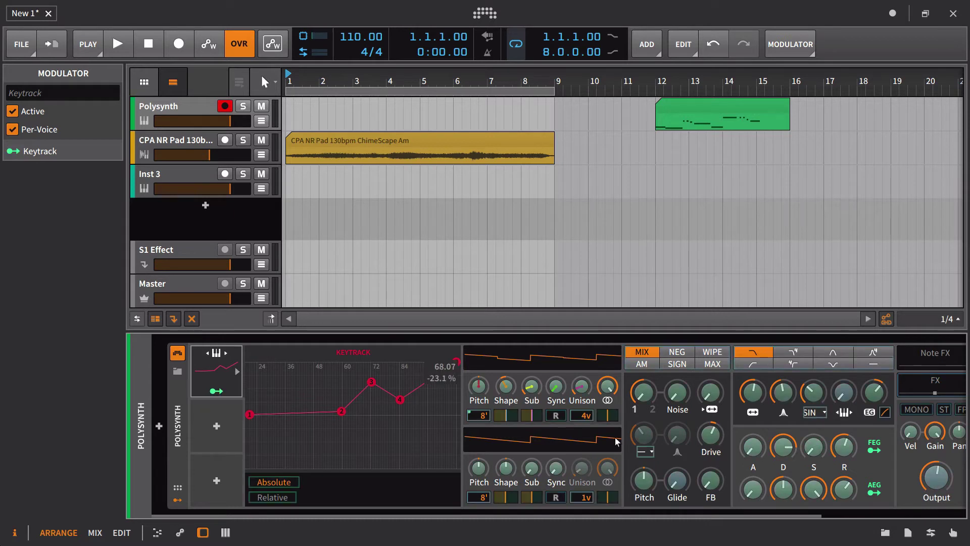
pyautogui.moveTo(556, 386); pyautogui.dragTo(556, 369)
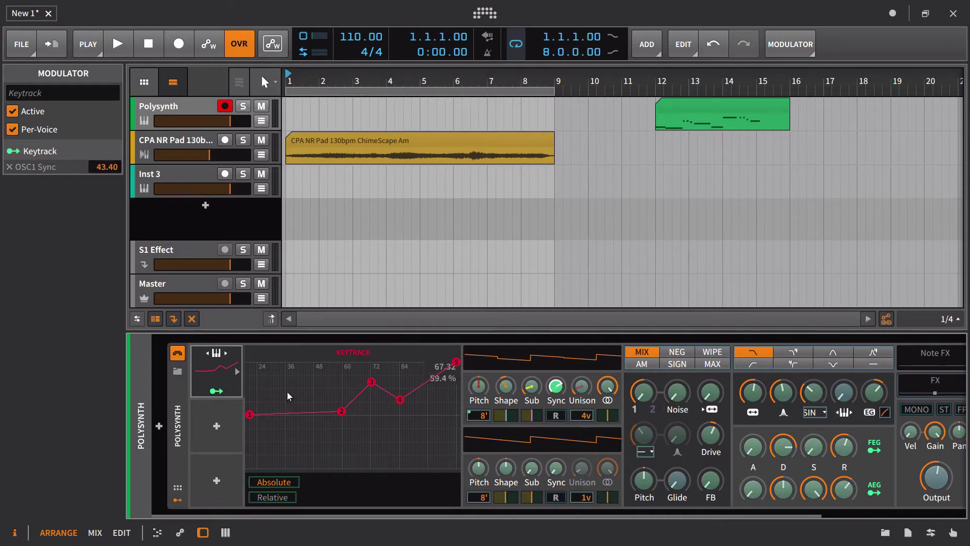
pyautogui.click(218, 392)
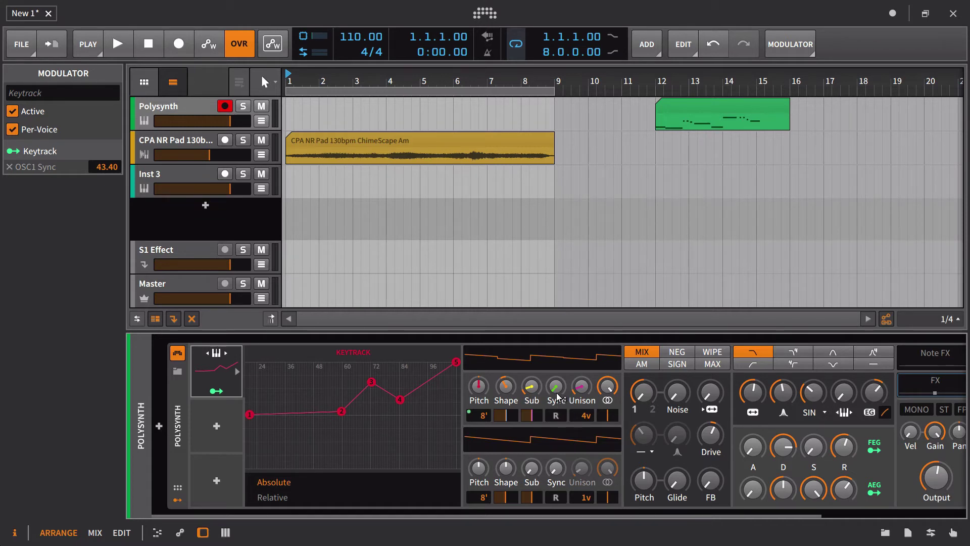
pyautogui.moveTo(556, 399)
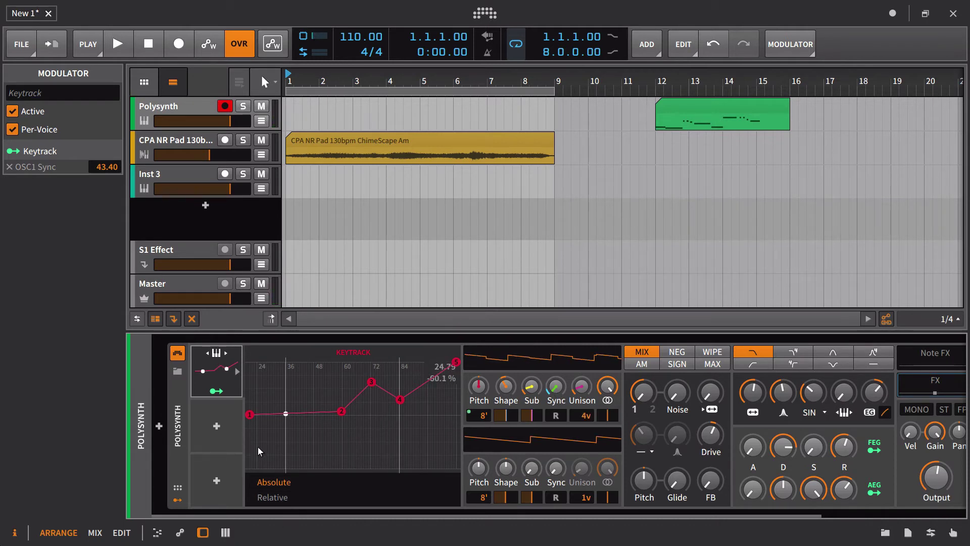
# - Switch Keytrack to Relative mode and set Root 31.88 and Spread 64.00
pyautogui.click(263, 496)
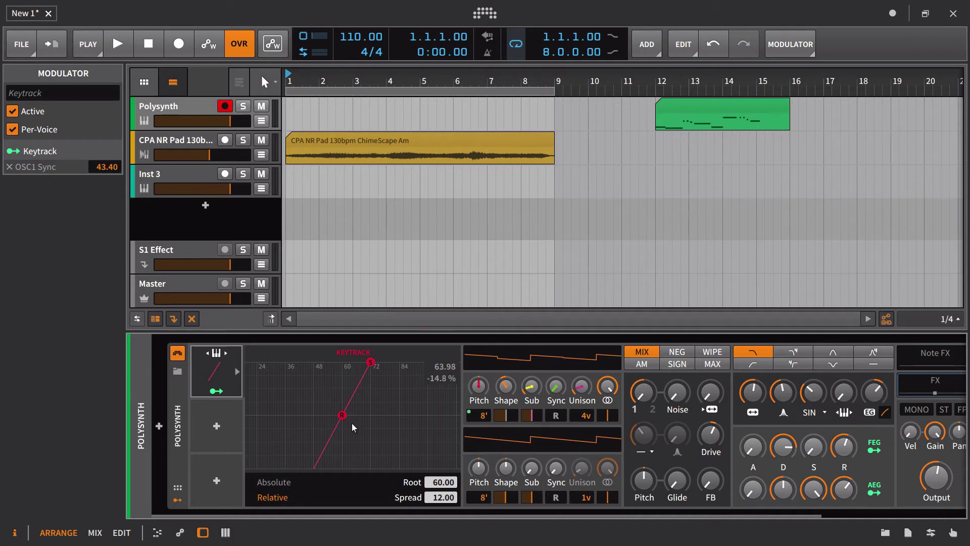
pyautogui.moveTo(343, 417); pyautogui.dragTo(247, 418)
pyautogui.moveTo(281, 362); pyautogui.dragTo(417, 363)
pyautogui.moveTo(263, 420); pyautogui.dragTo(276, 419)
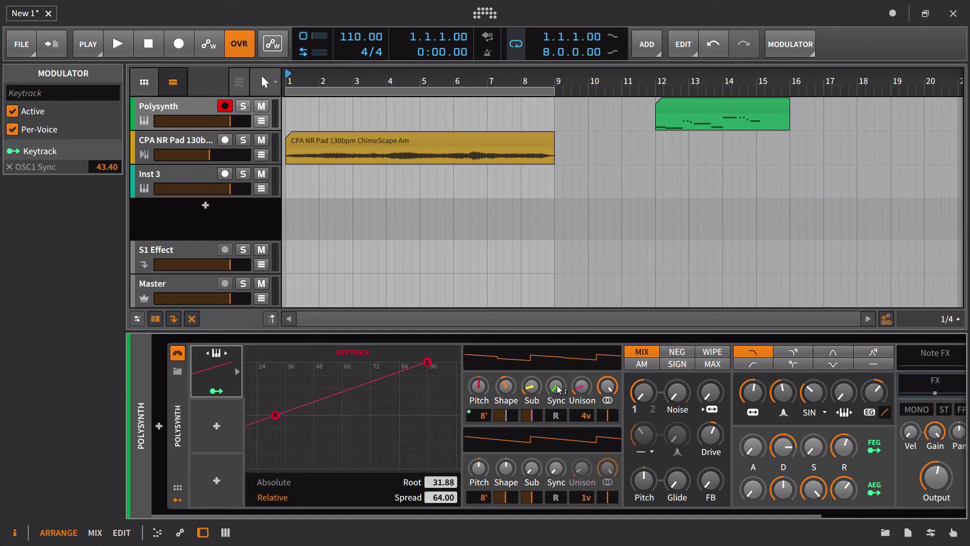
pyautogui.click(216, 392)
pyautogui.click(216, 393)
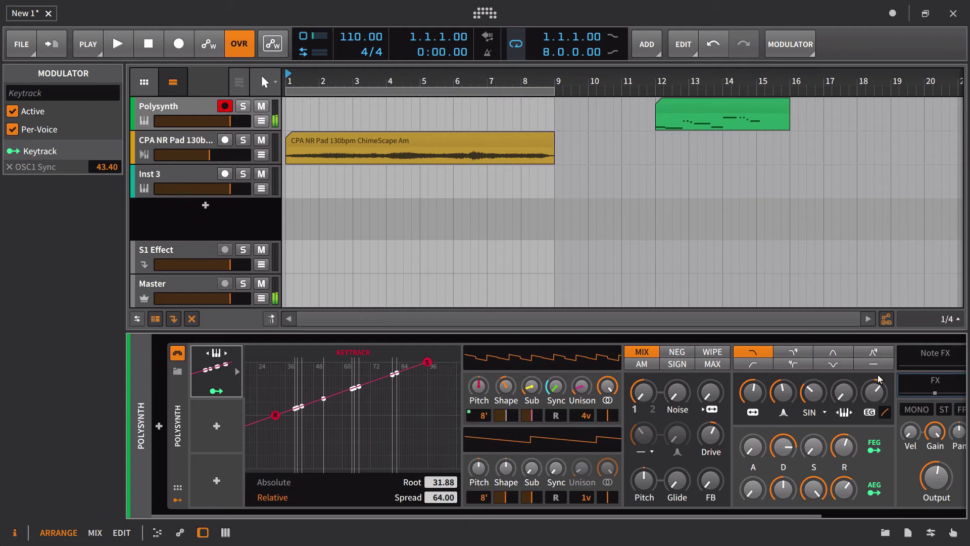
# - Raise the Polysynth's filter keytracking to about 49.7%
pyautogui.moveTo(851, 388); pyautogui.dragTo(851, 377)
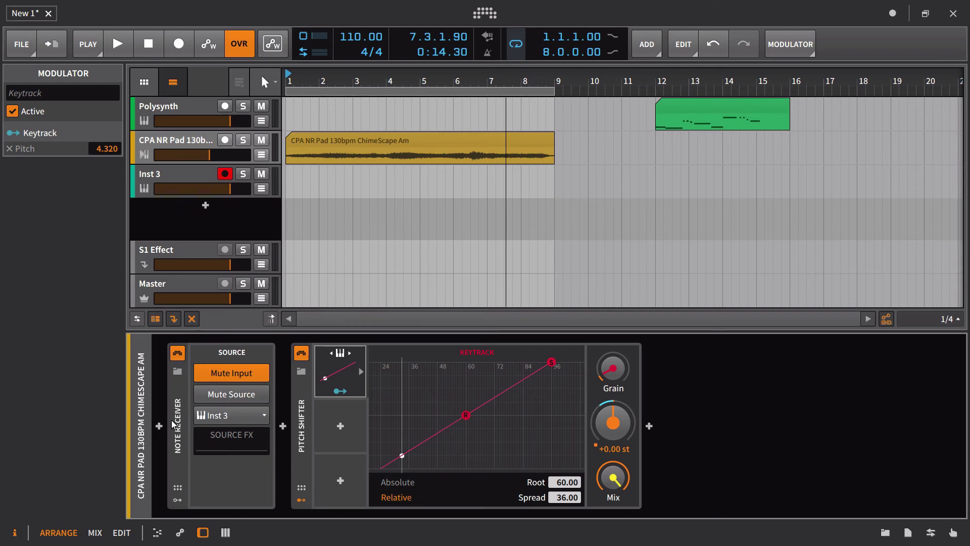
# - Show the pad track's Note Receiver and Pitch Shifter and record-arm Inst 3
pyautogui.click(191, 177)
pyautogui.click(184, 144)
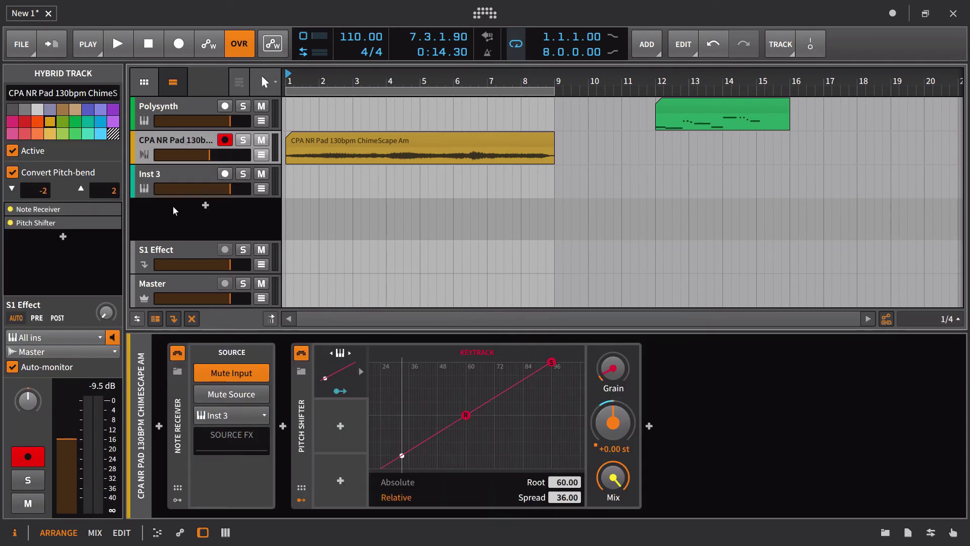
pyautogui.click(225, 173)
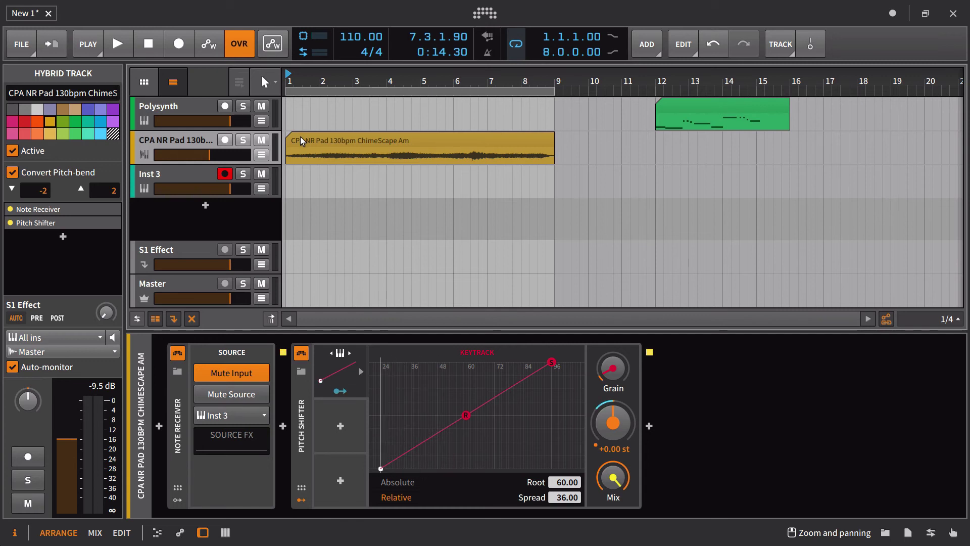
# - Map the Pitch Shifter's Keytrack to Pitch by 12.00 and widen Spread to 64.00
pyautogui.click(354, 359)
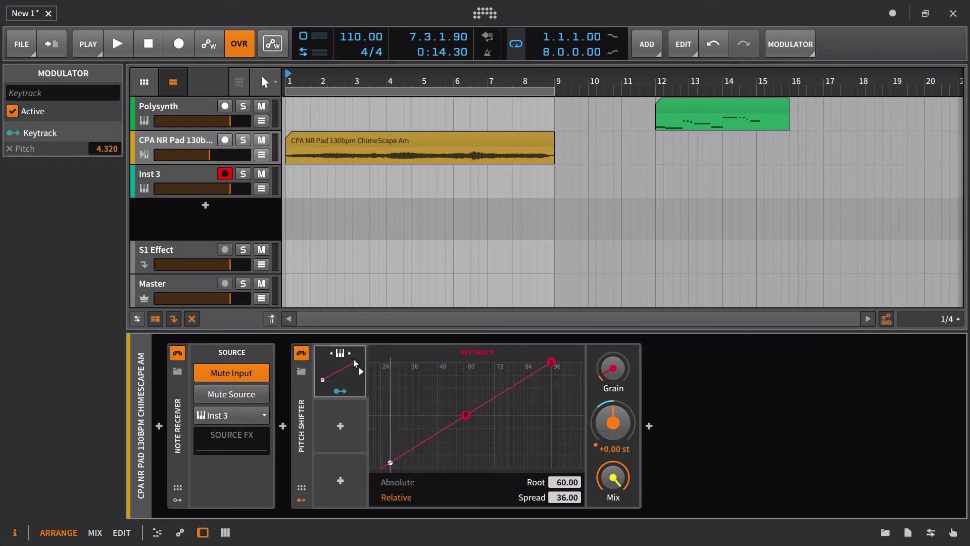
pyautogui.click(13, 133)
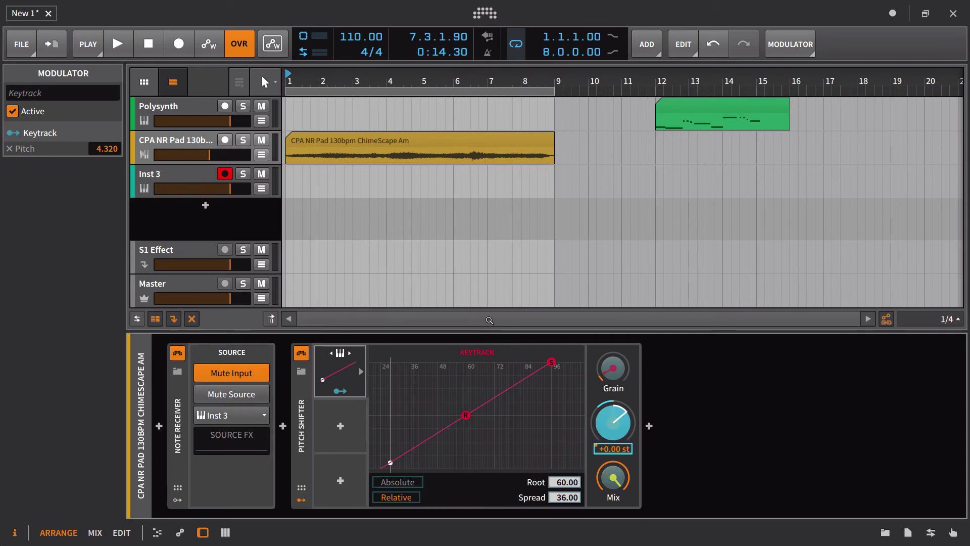
pyautogui.moveTo(617, 440)
pyautogui.mouseDown()
pyautogui.moveTo(616, 410)
pyautogui.moveTo(621, 450)
pyautogui.mouseUp()
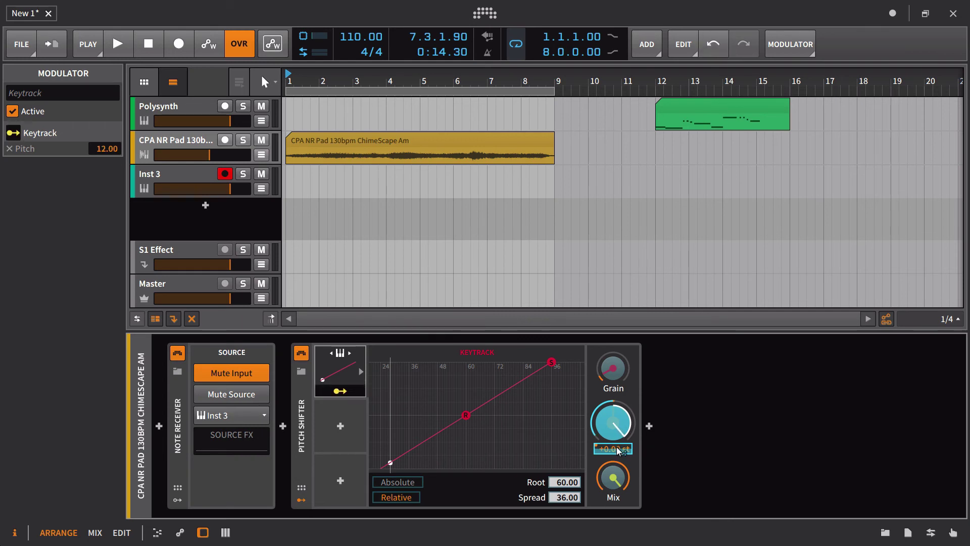
pyautogui.click(13, 133)
pyautogui.moveTo(565, 501); pyautogui.dragTo(567, 532)
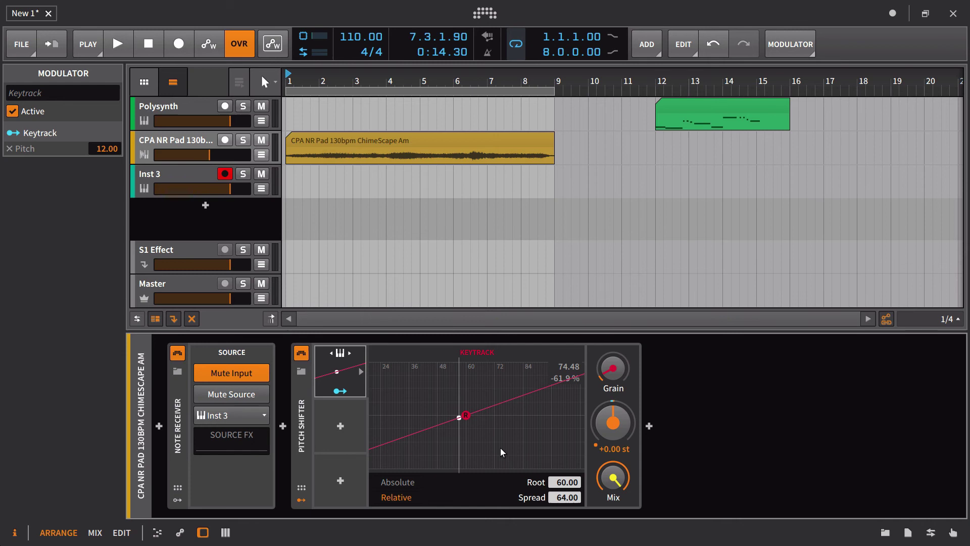
pyautogui.press('space')
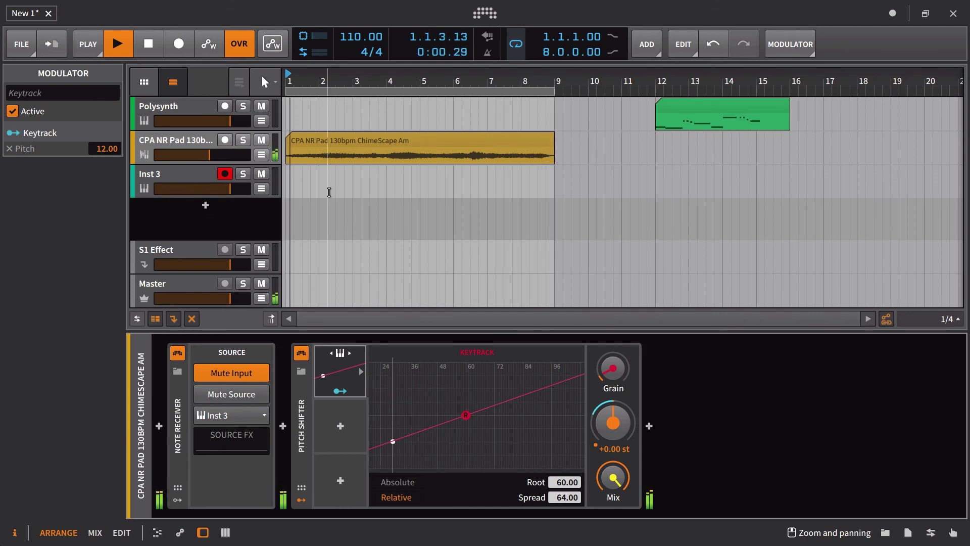
pyautogui.press('space')
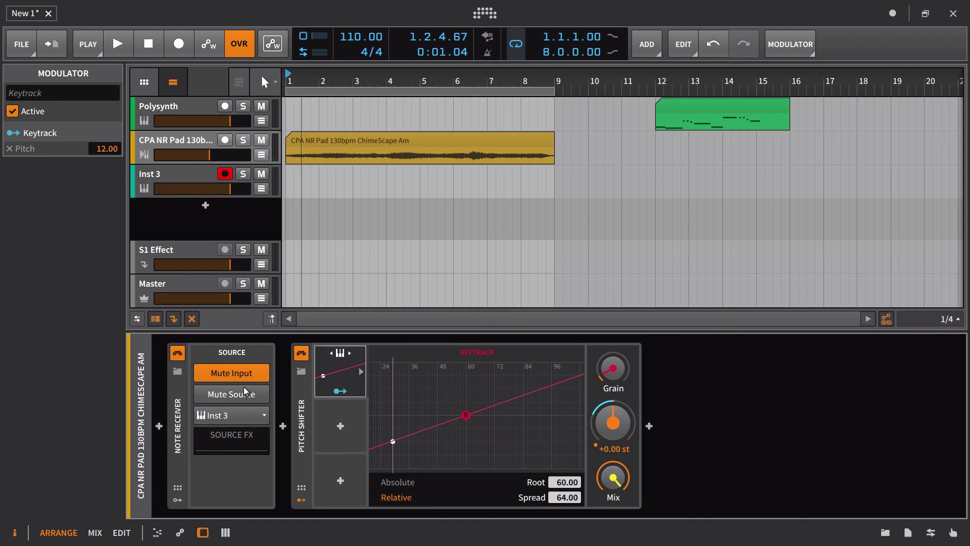
# - Add an Arpeggiator device to Inst 3 via an 'arp' search and start playback
pyautogui.click(179, 181)
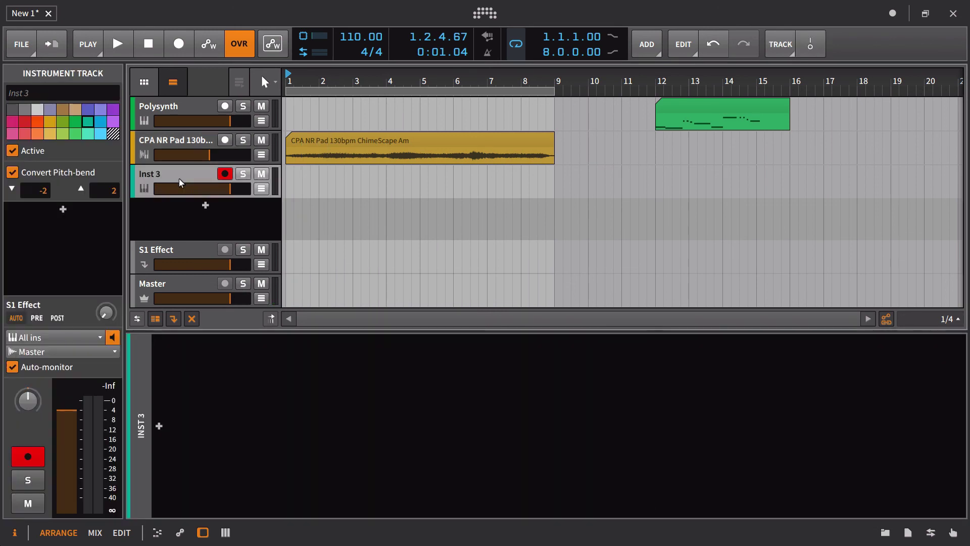
pyautogui.click(158, 427)
pyautogui.write('ar')
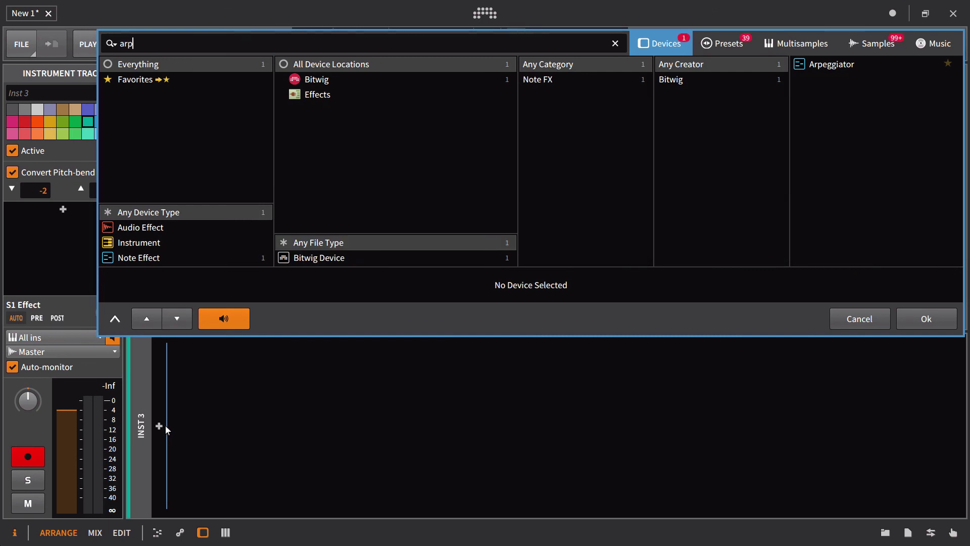
pyautogui.write('p')
pyautogui.click(832, 64)
pyautogui.click(927, 318)
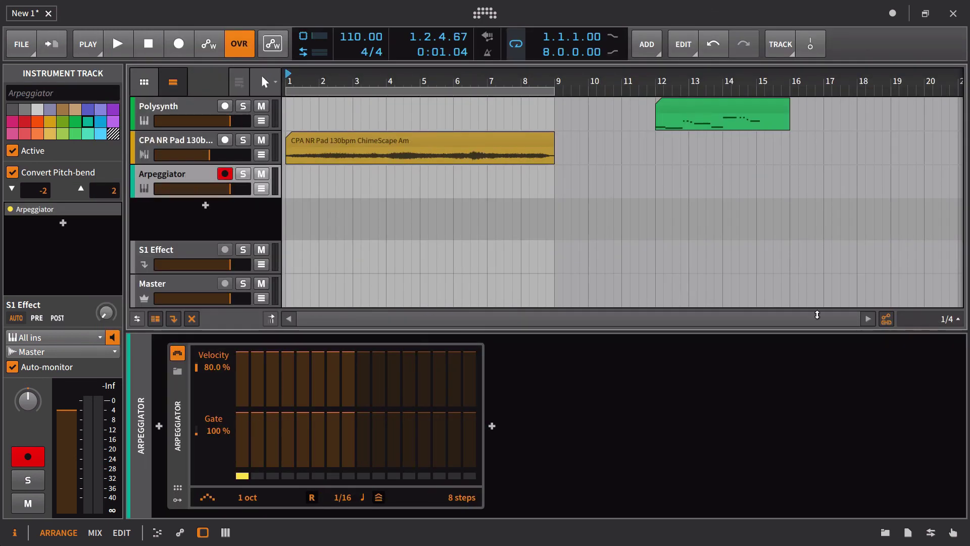
pyautogui.press('space')
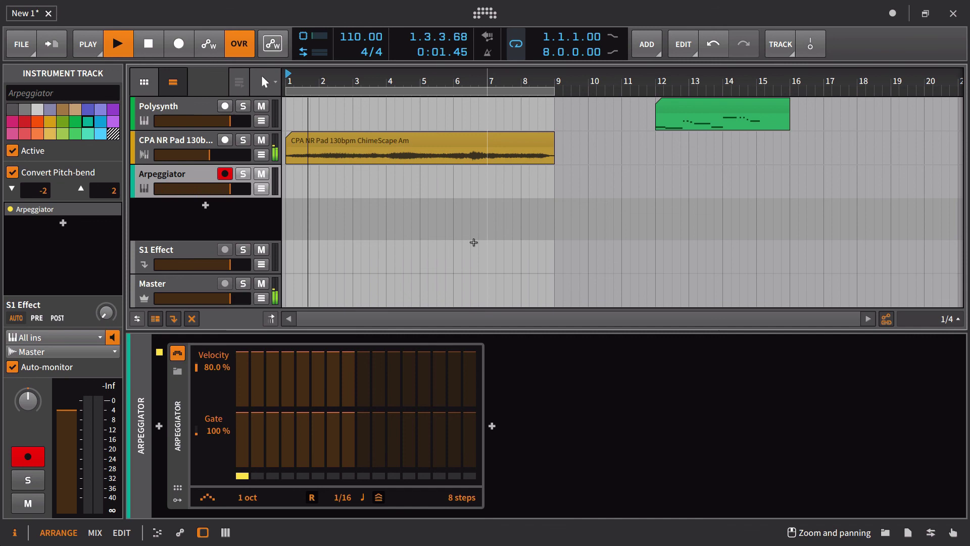
pyautogui.moveTo(396, 364)
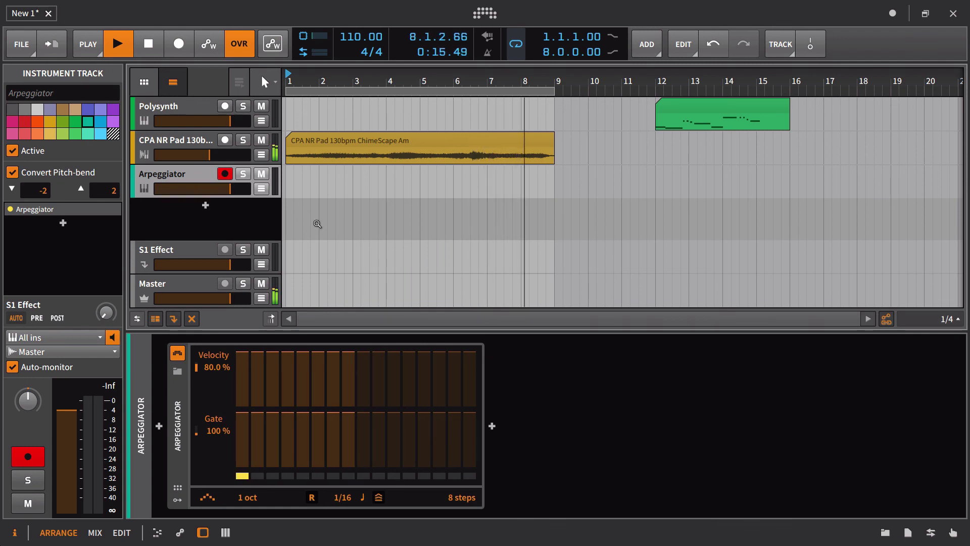
# - Stop playback and show the CPA NR Pad track's Note Receiver and Pitch Shifter
pyautogui.press('space')
pyautogui.click(189, 139)
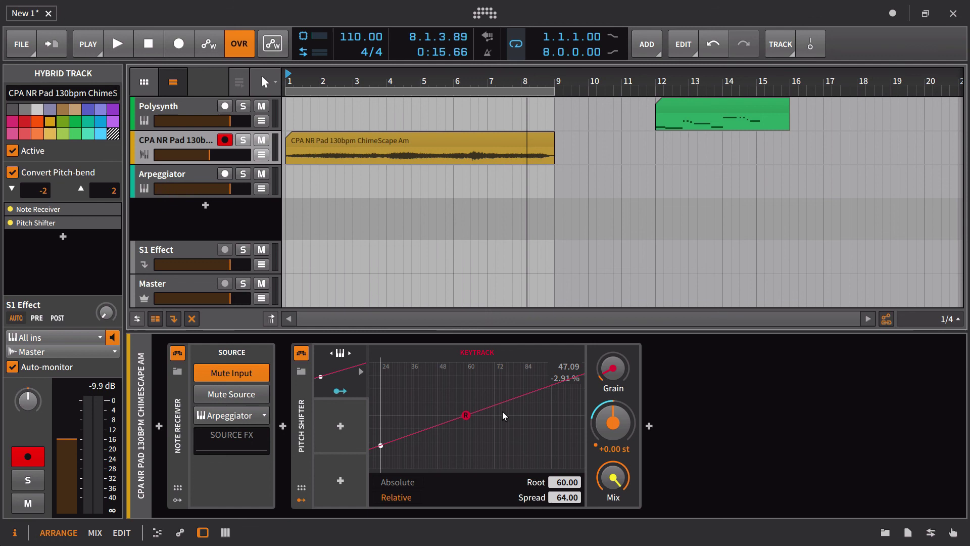